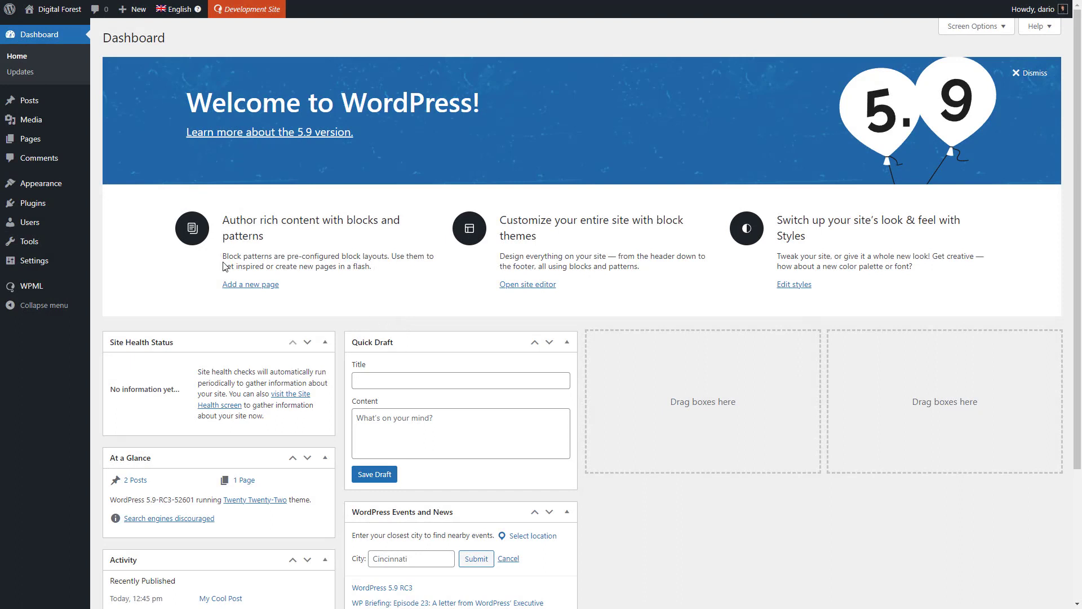
Open Appearance > Themes to see Twenty Twenty-Two active beside Twenty Twenty-One.
click(40, 183)
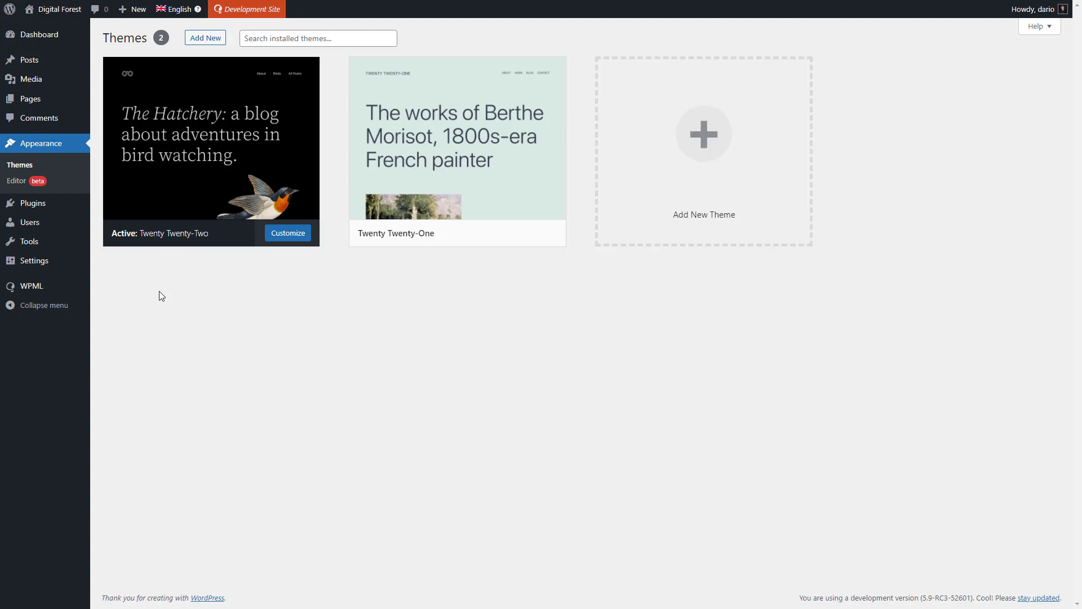
click(215, 184)
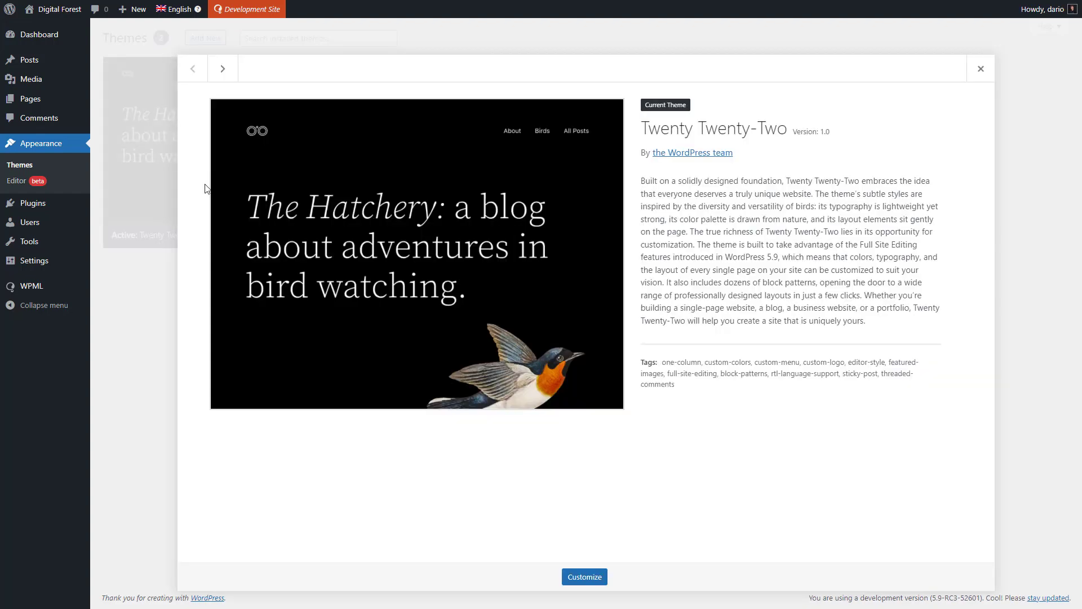
click(119, 272)
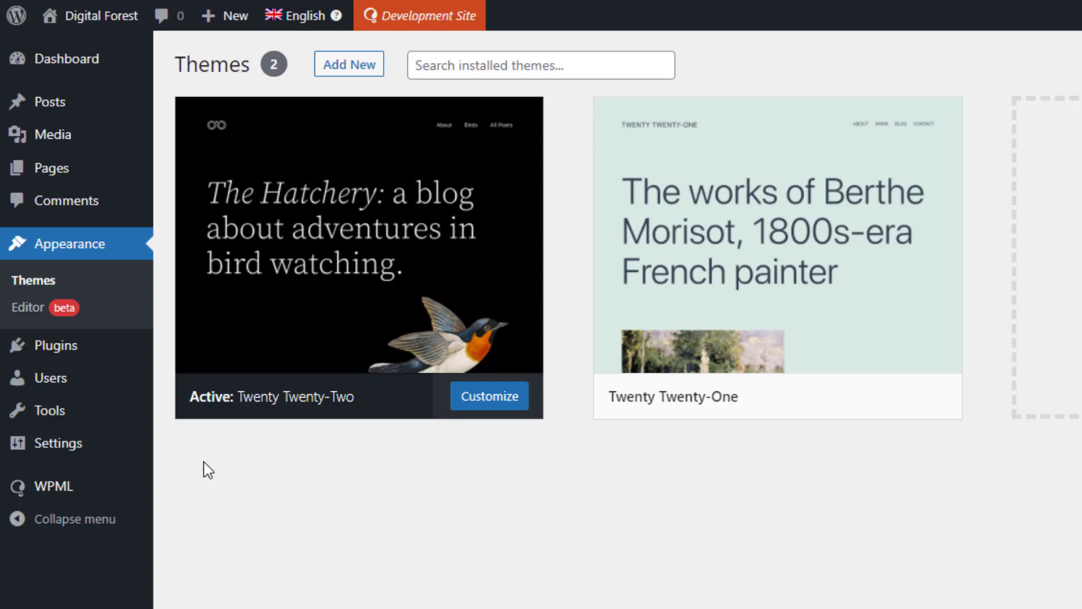
Load the Site Editor on the Home template and select the My Cool Post title block.
click(30, 316)
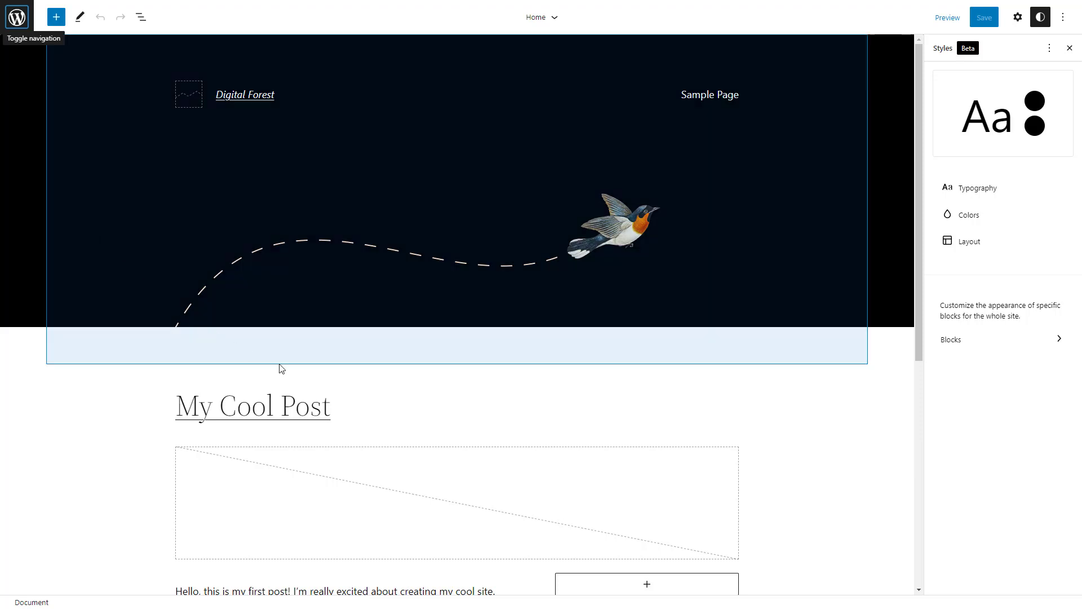
click(370, 413)
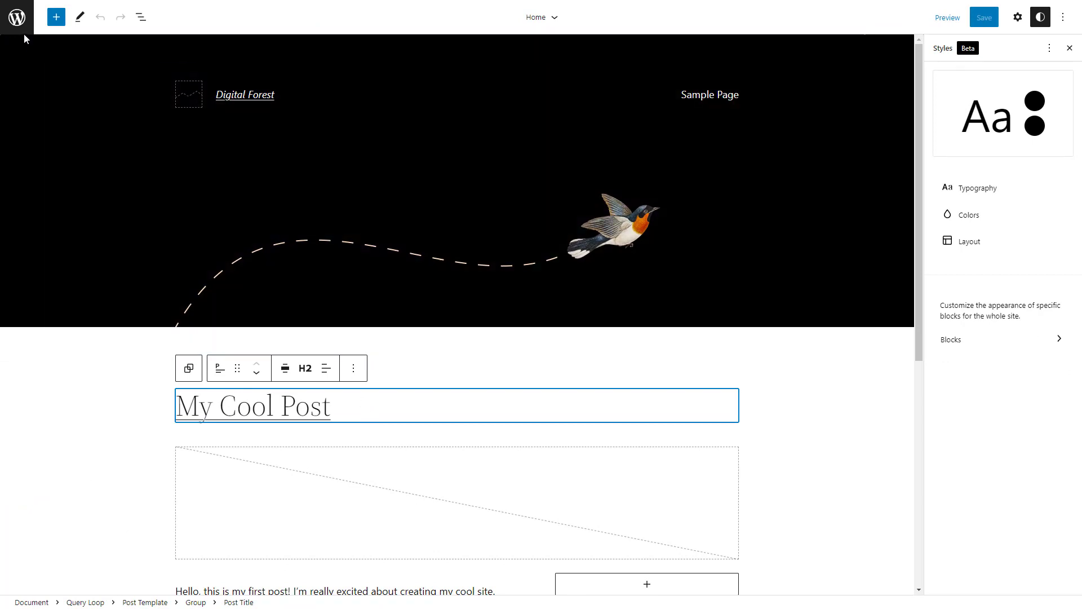
click(16, 21)
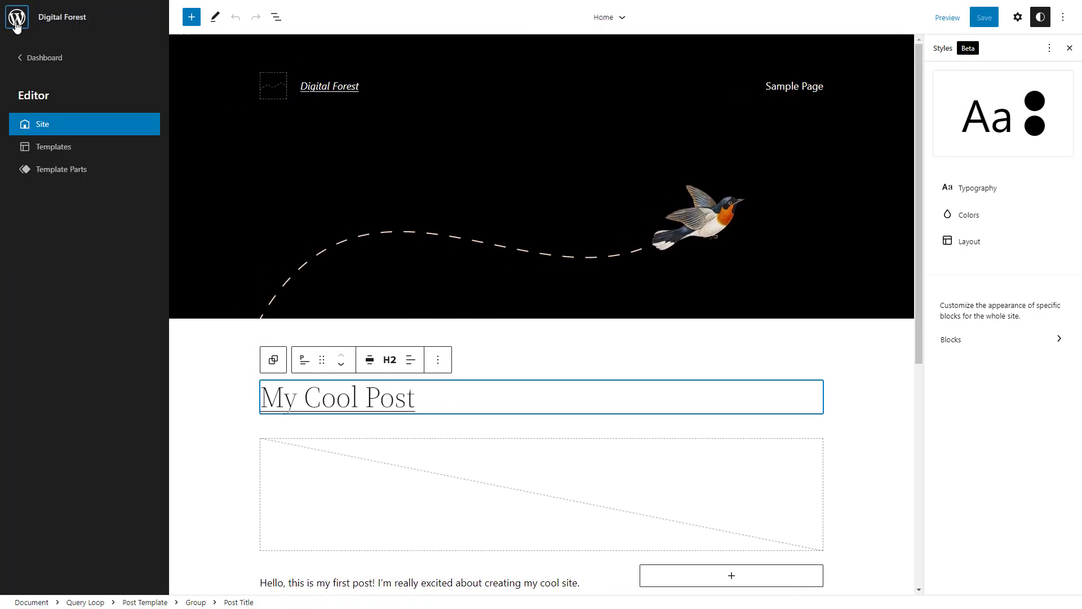
Browse the theme's Templates list, including 404, then its Template Parts.
click(61, 148)
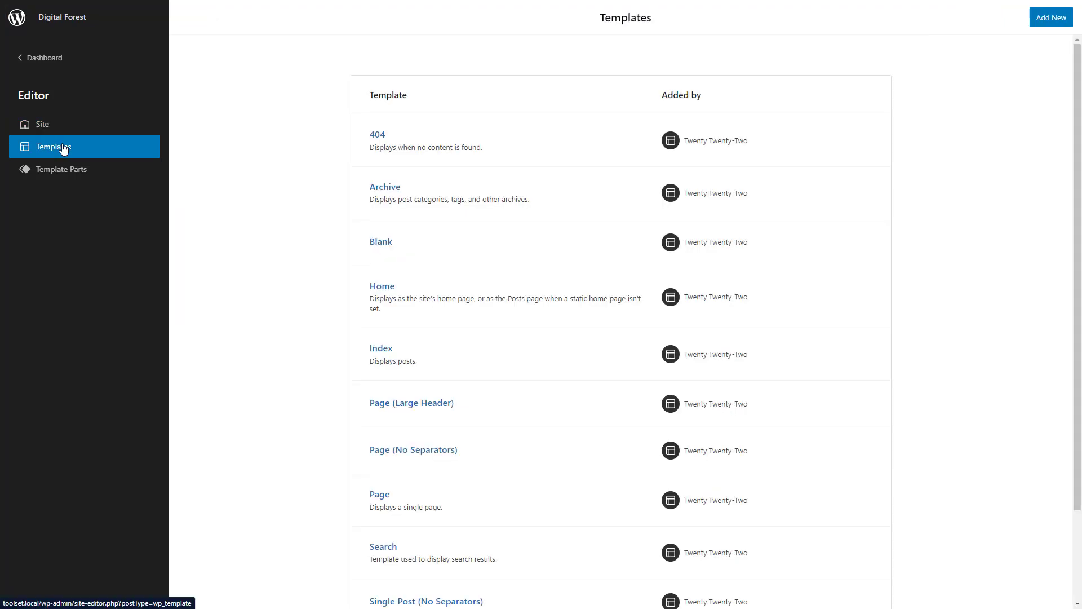
click(65, 173)
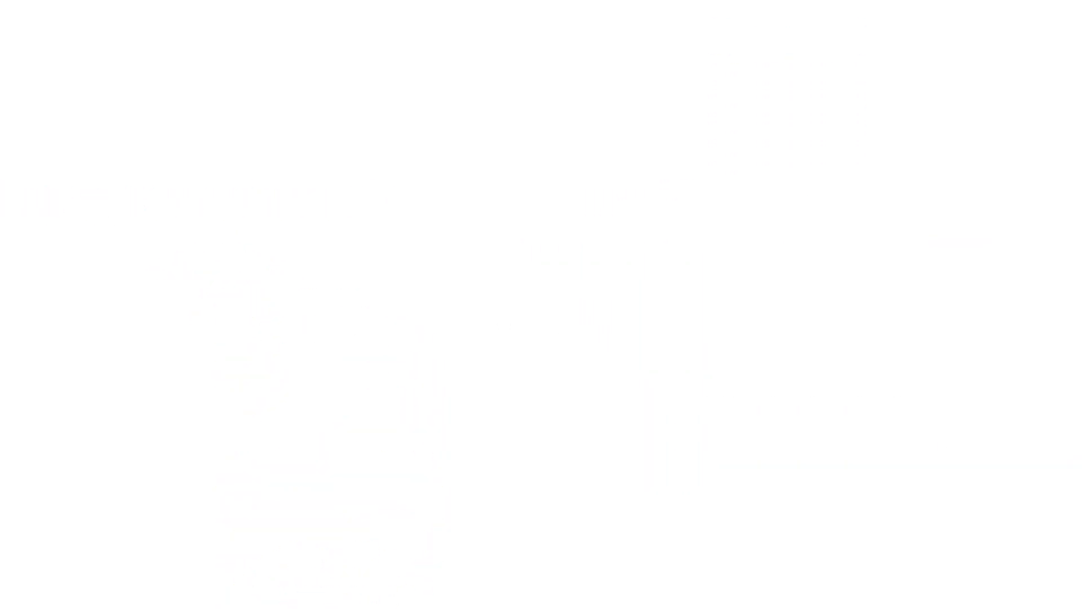
Scan Twenty Twenty-Two for strings, adding 177 strings, then go to String Translation.
scroll(601, 375, down, 4)
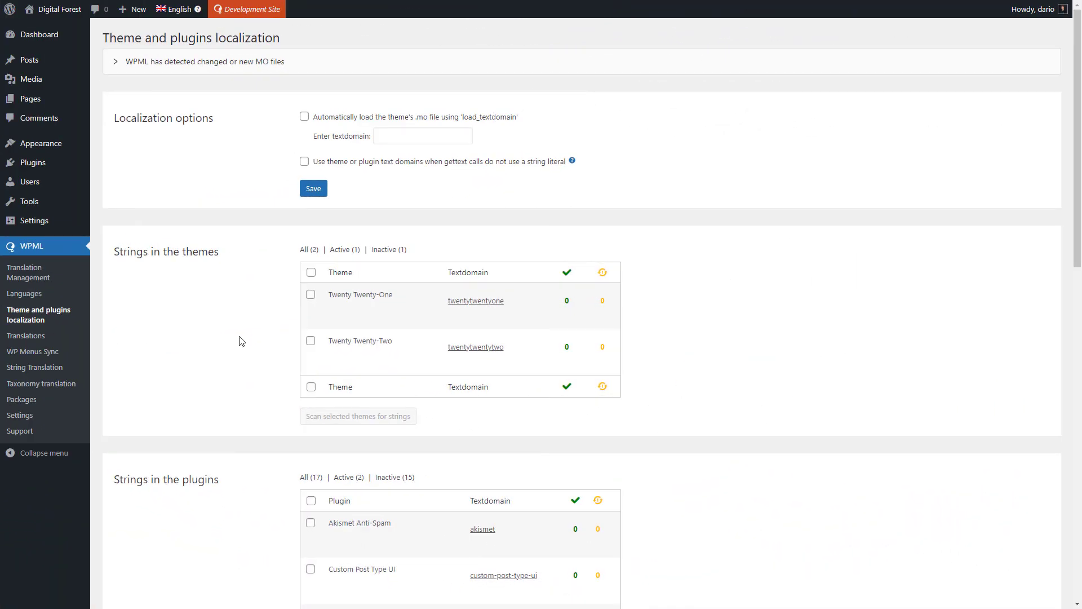
click(310, 341)
click(328, 415)
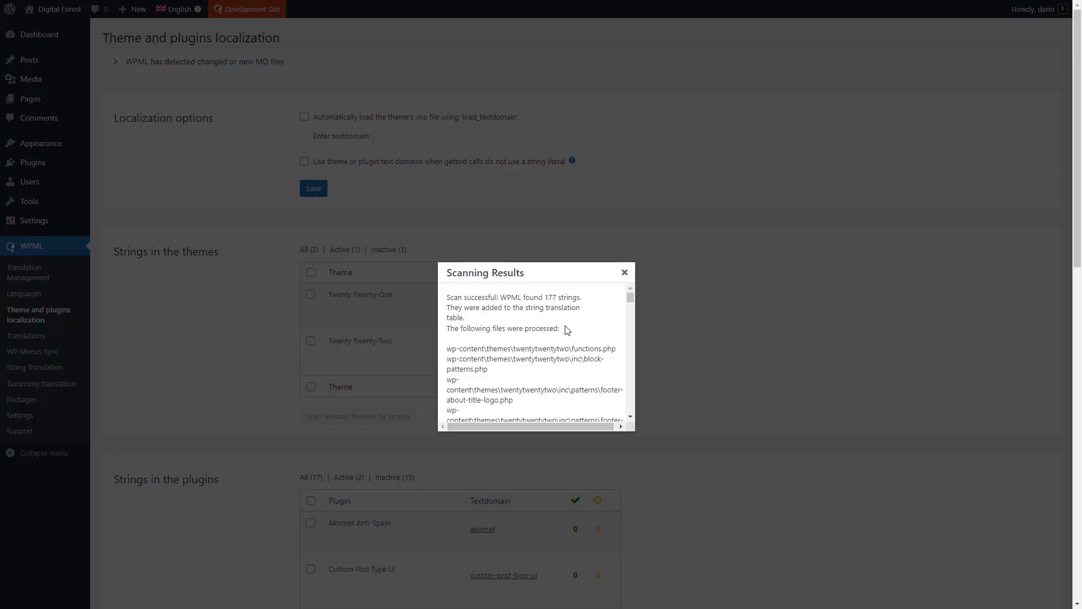
click(624, 273)
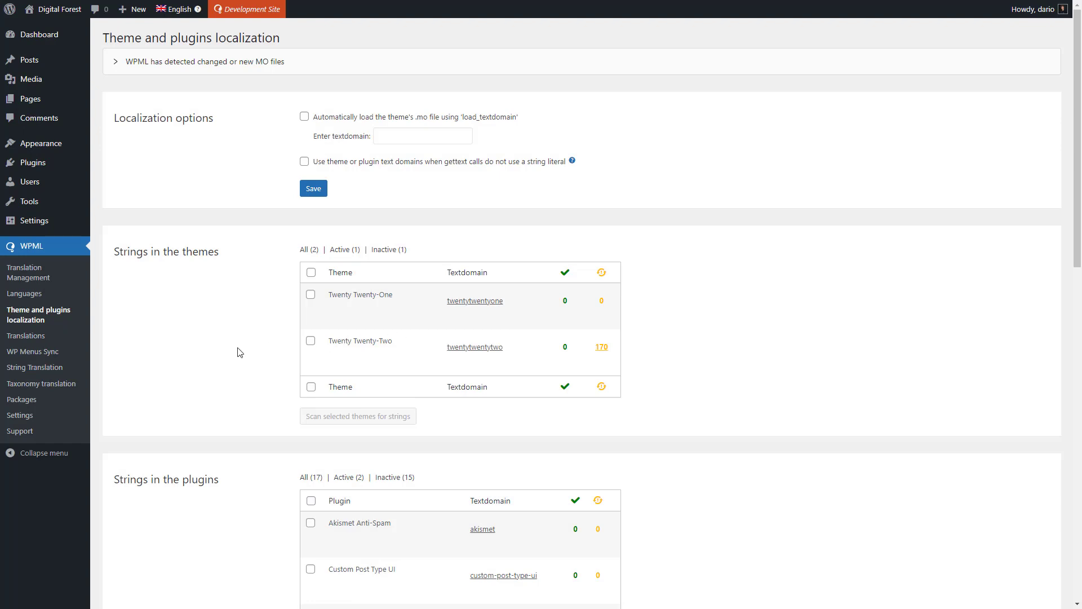
click(41, 367)
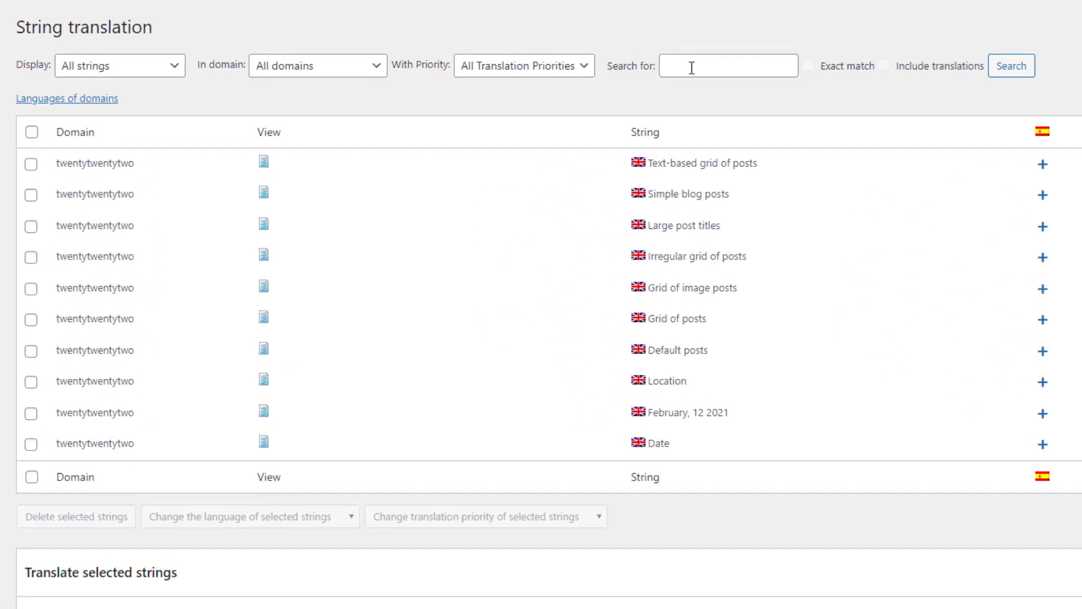
Find 'proudly powered' and save its Spanish translation 'Orgullosamente respaldado por %s'.
click(585, 66)
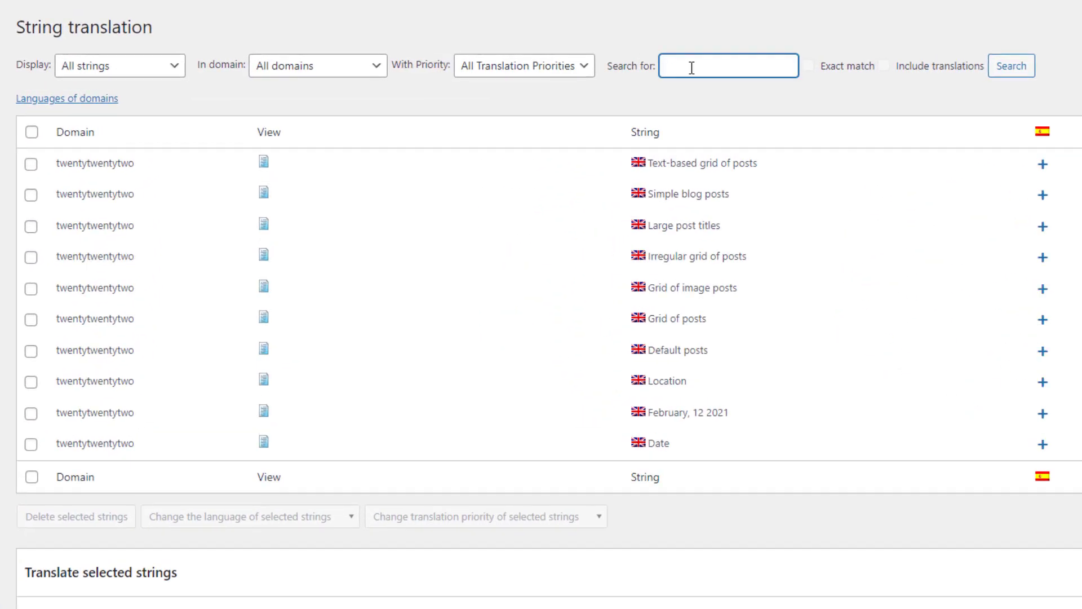
text(proudly powered)
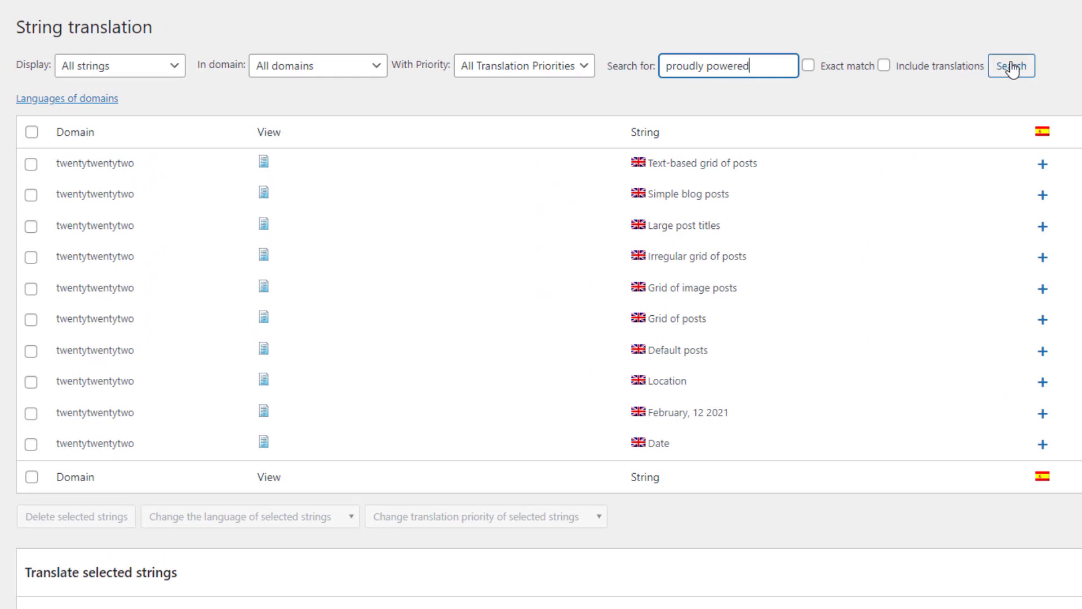
click(1012, 66)
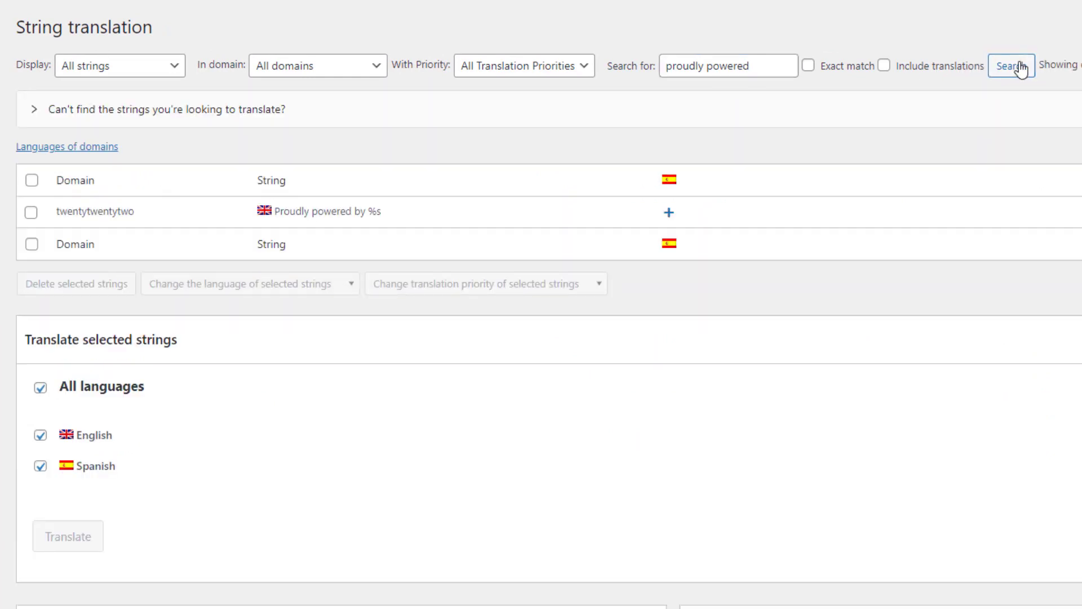
click(670, 212)
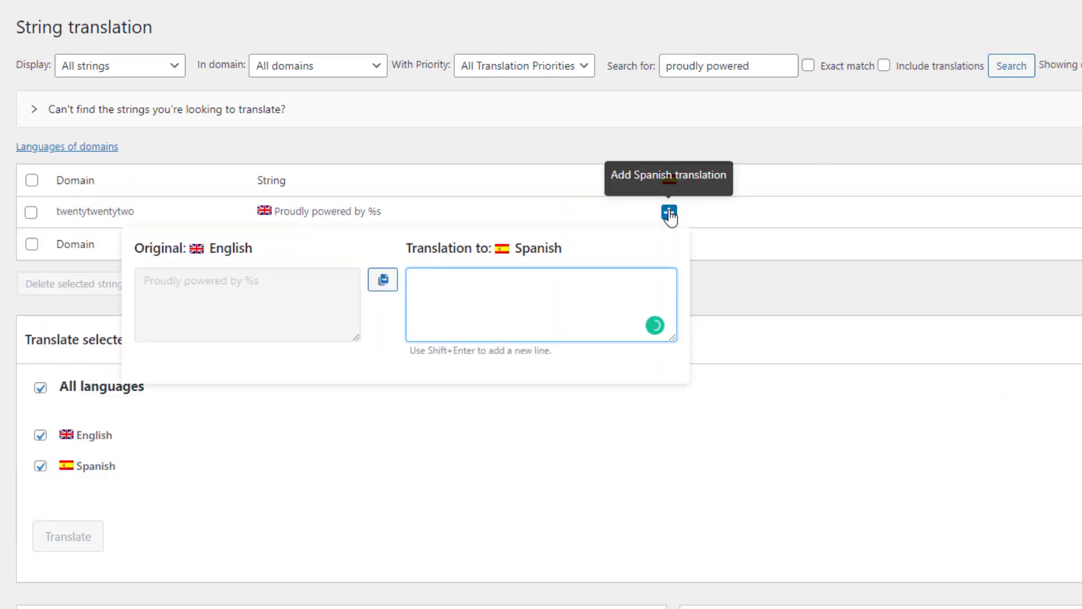
text(Orgullosamente respaldado por)
text(%s)
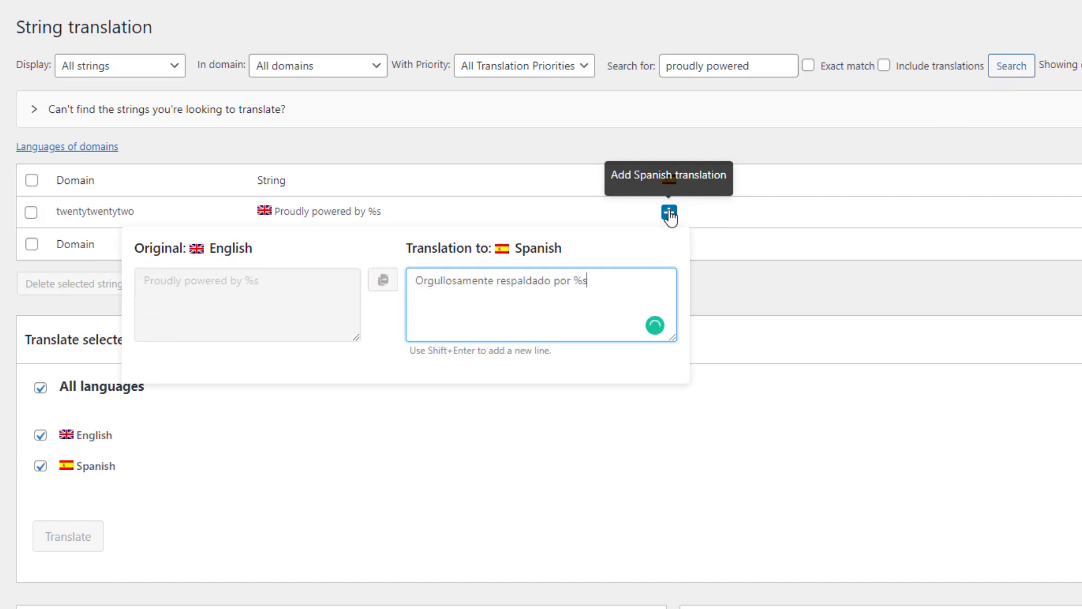
key(Return)
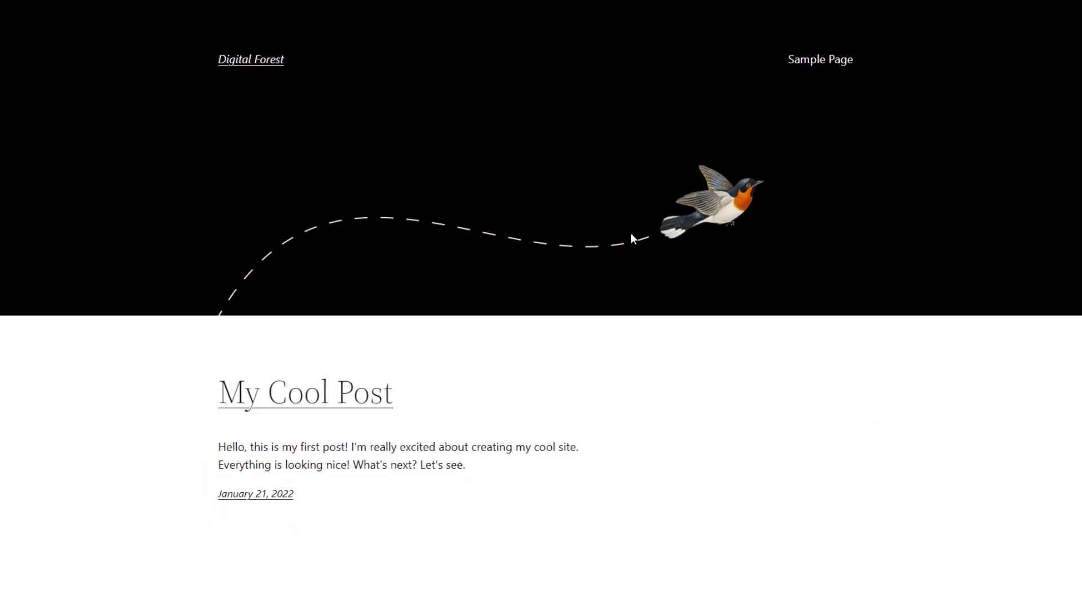
Switch the front end to Español and check the translated footer credit line.
scroll(631, 232, down, 4)
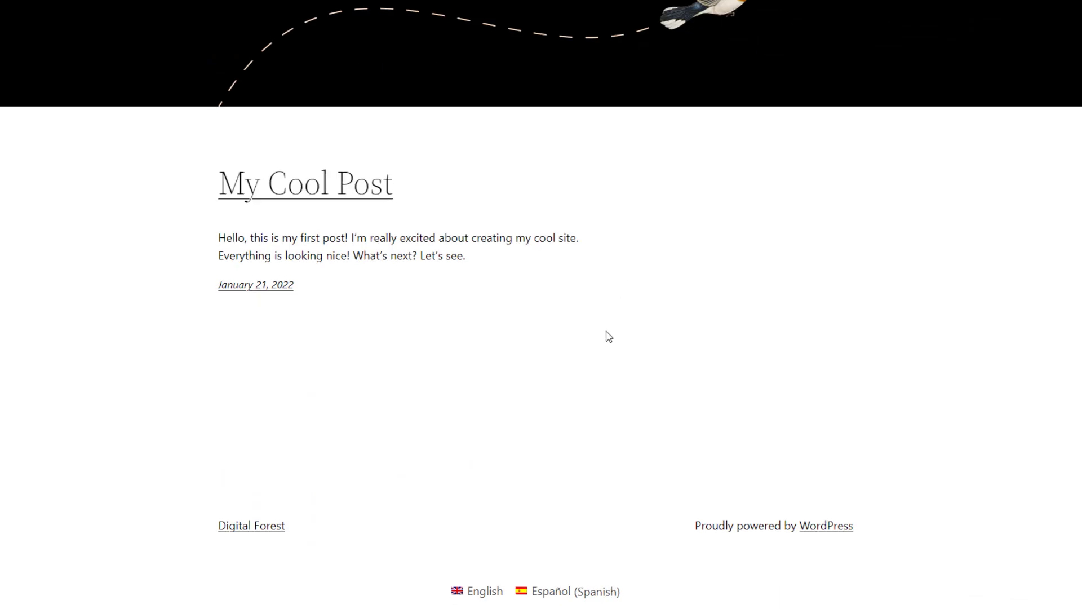
click(576, 592)
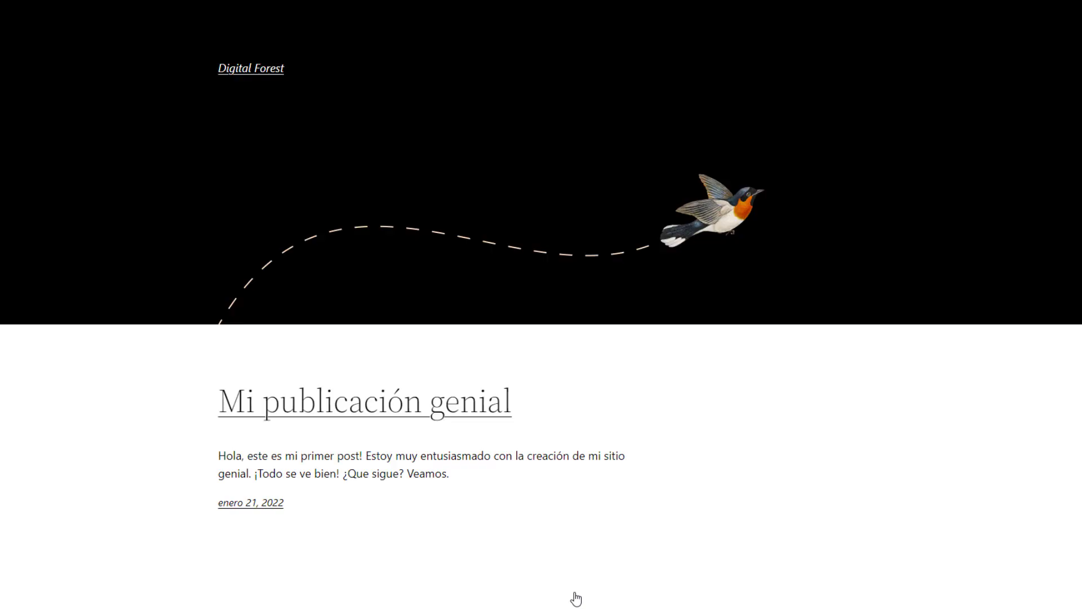
scroll(575, 597, down, 4)
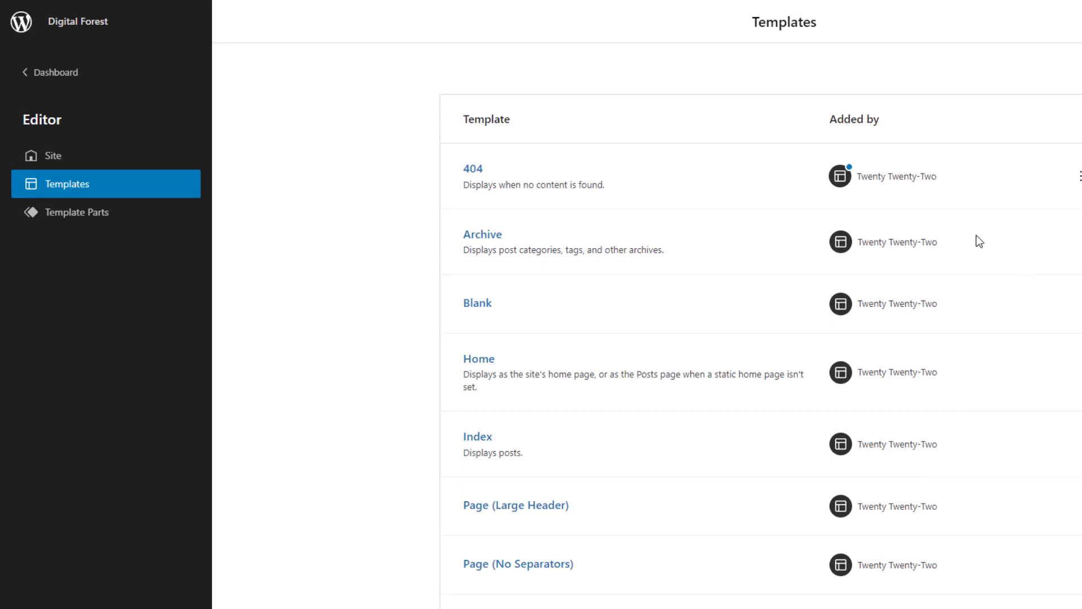
Filter Translation Management to Template items and send the 404 template for Spanish translation.
mouse_move(840, 178)
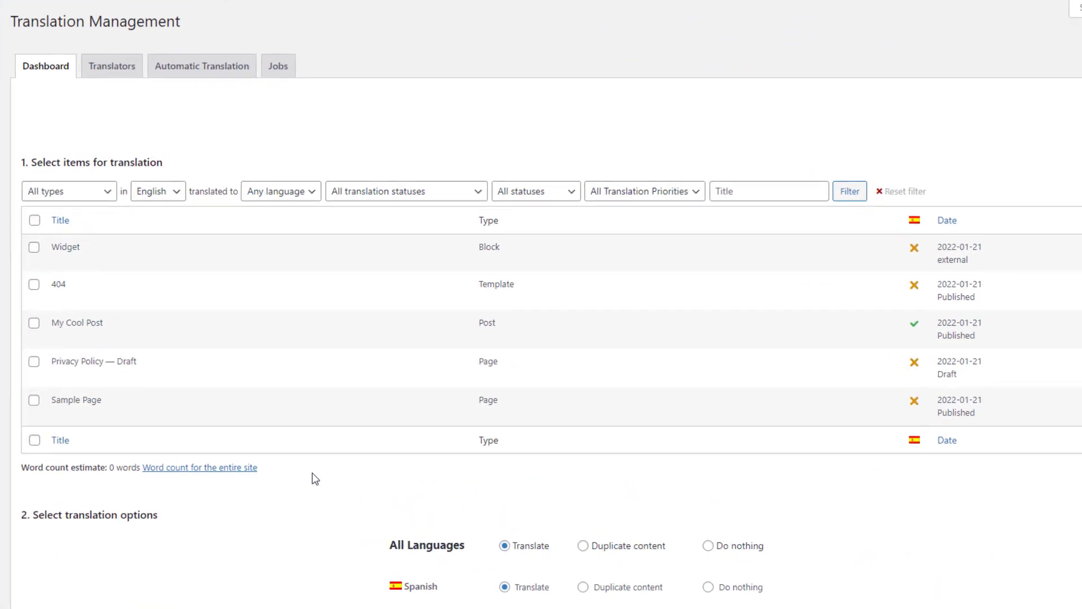
click(88, 191)
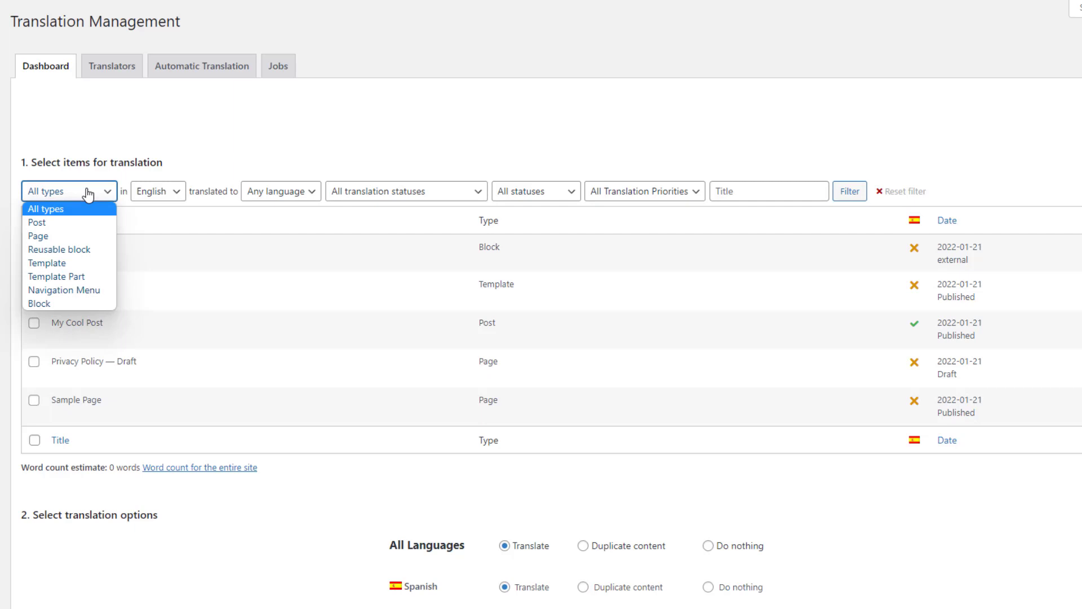
click(66, 263)
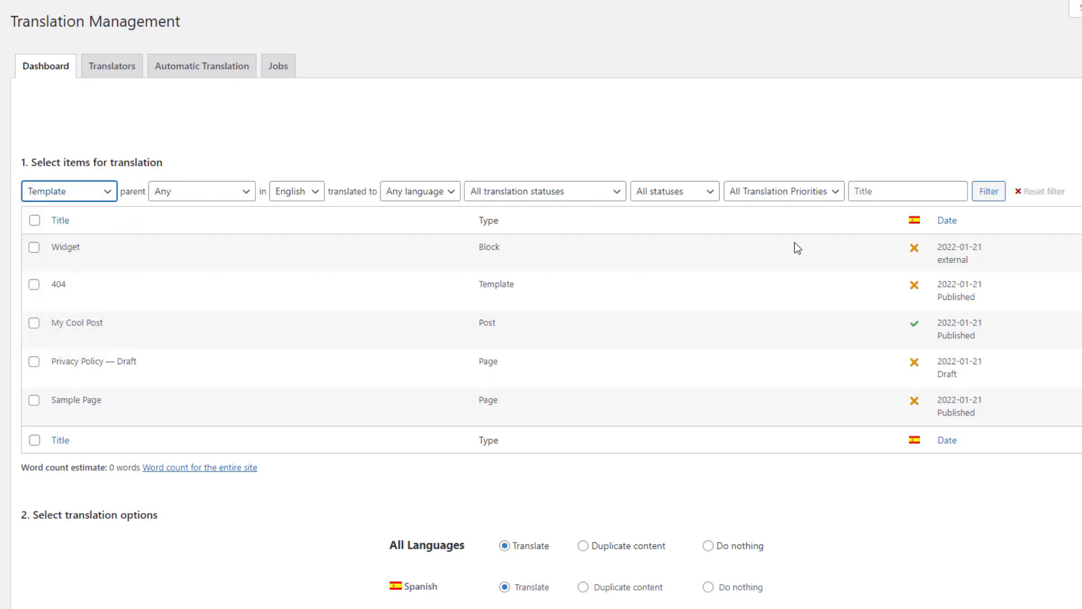
click(975, 198)
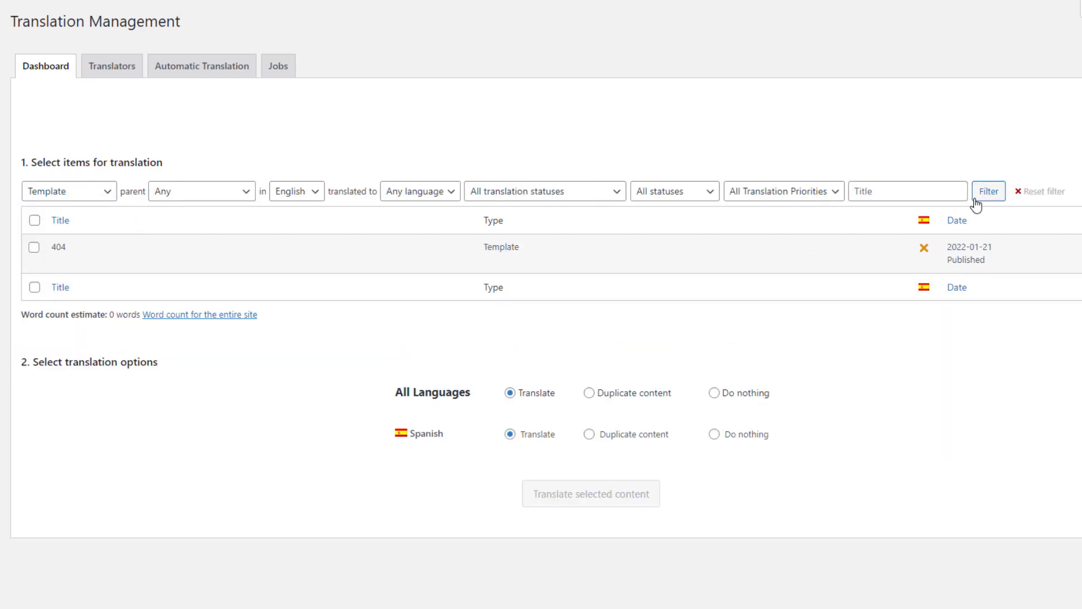
click(34, 248)
click(588, 502)
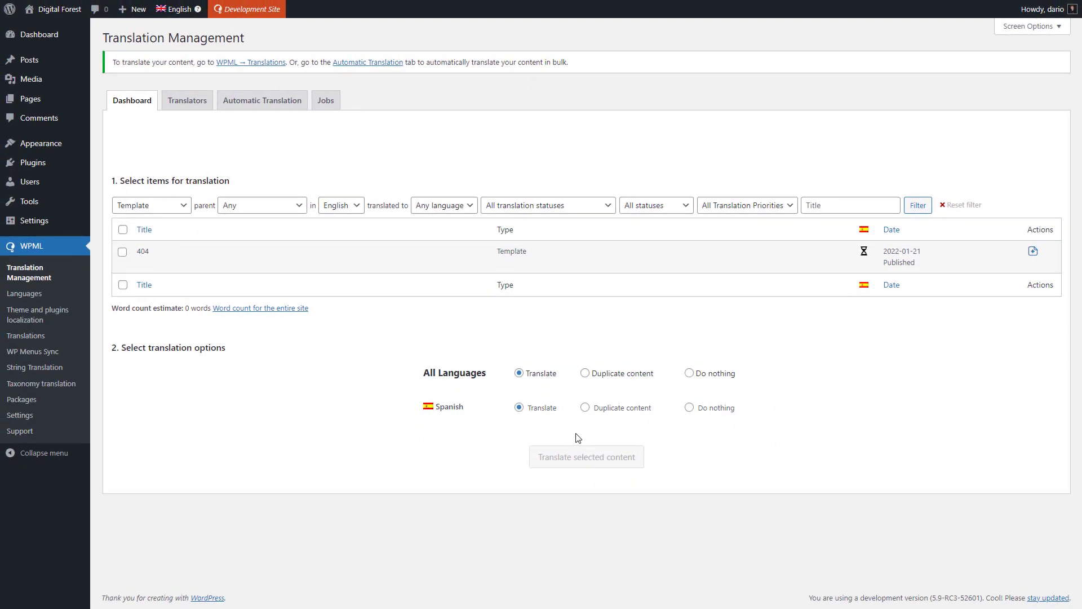
Translate the 404 template automatically in WPML > Translations and complete the job.
click(29, 337)
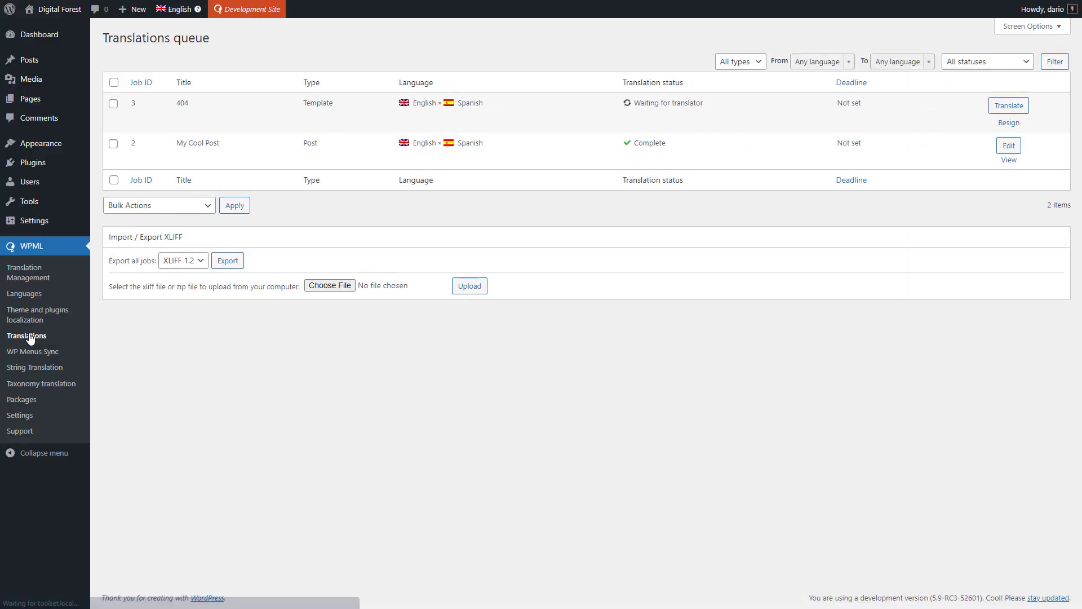
click(1004, 109)
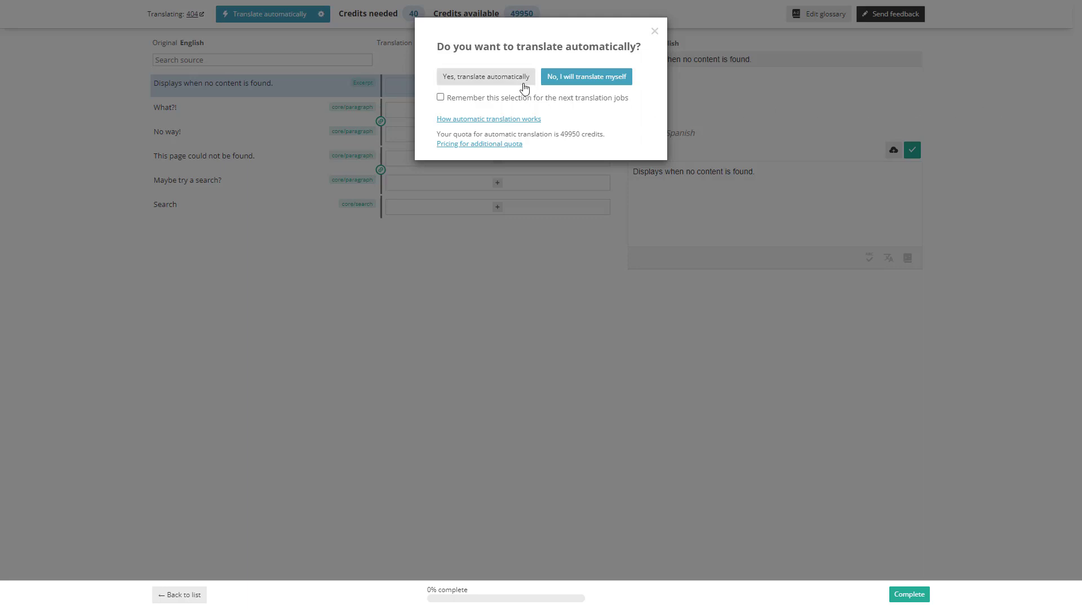
click(503, 79)
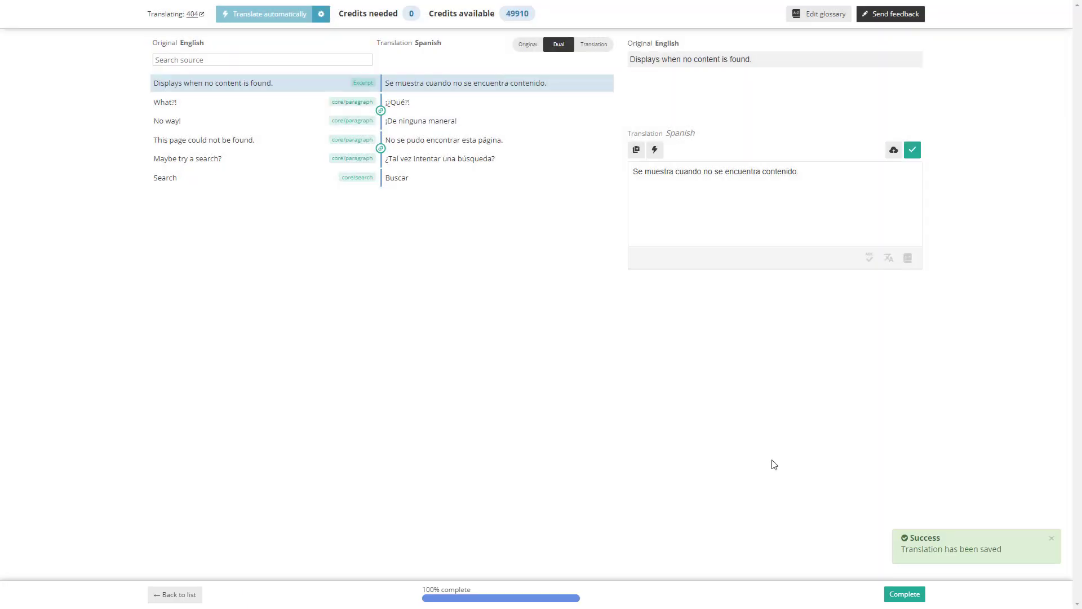
click(887, 594)
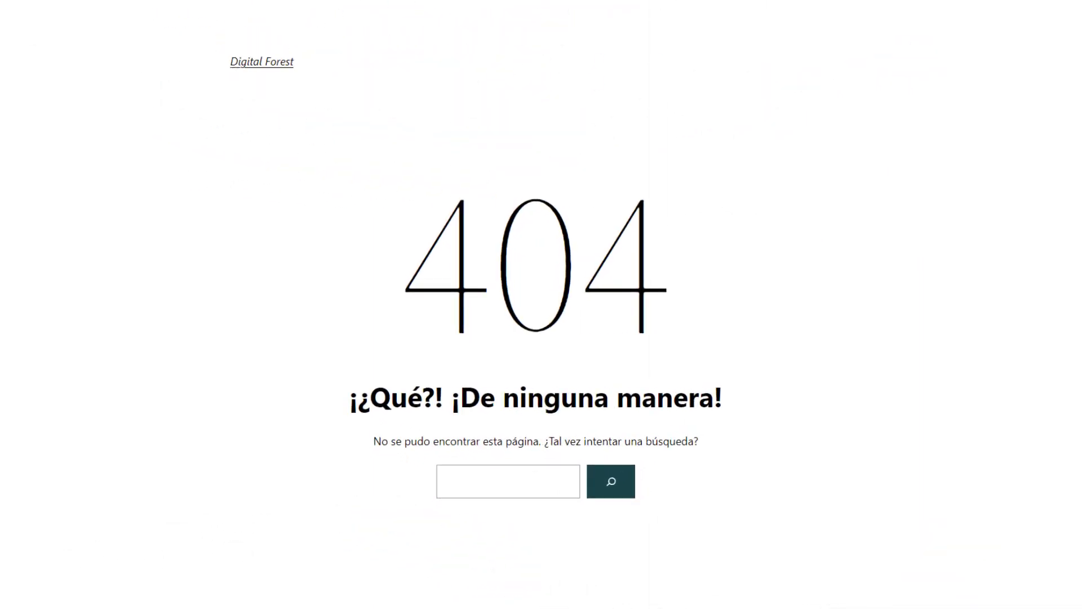